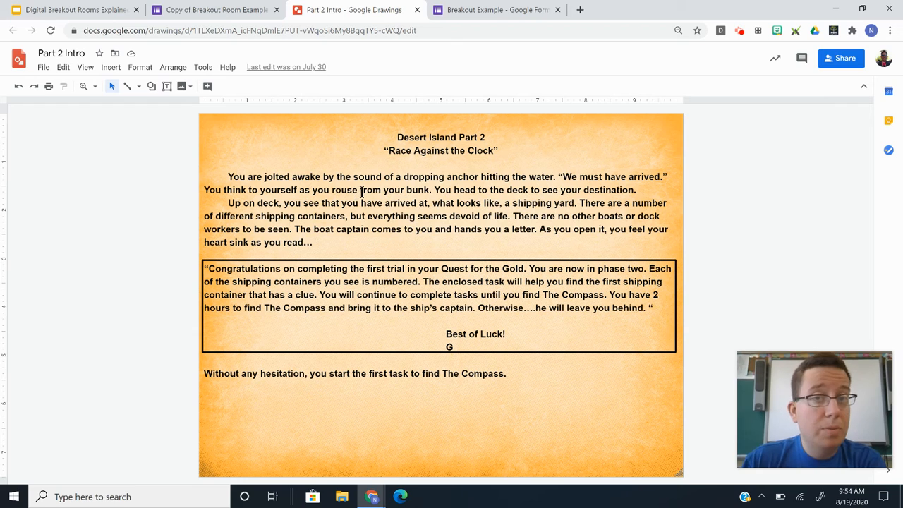
Copy the web-published link of the Part 2 Intro drawing at Medium (960x720) image size.
click(43, 69)
click(89, 310)
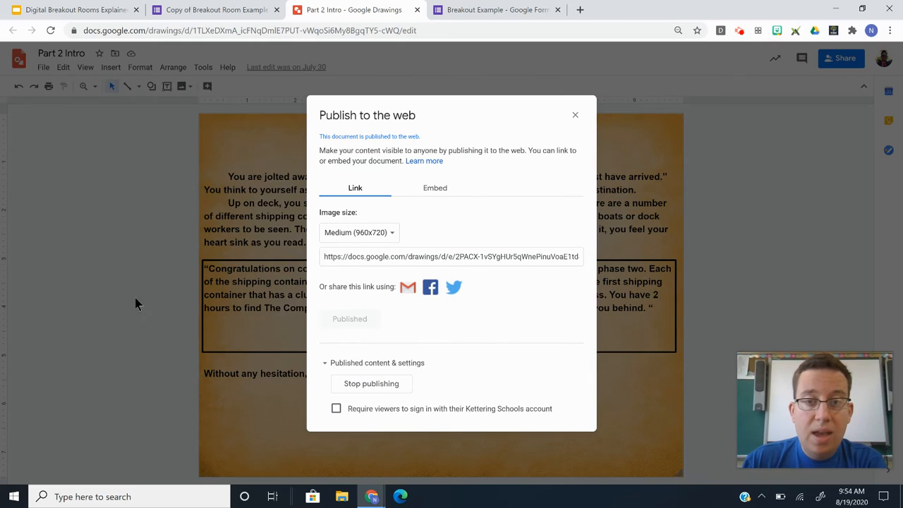
click(368, 255)
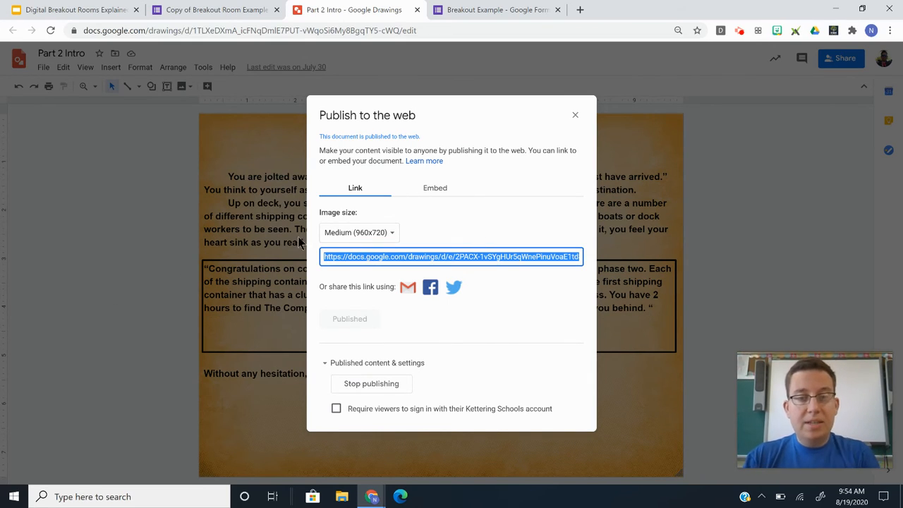
click(374, 258)
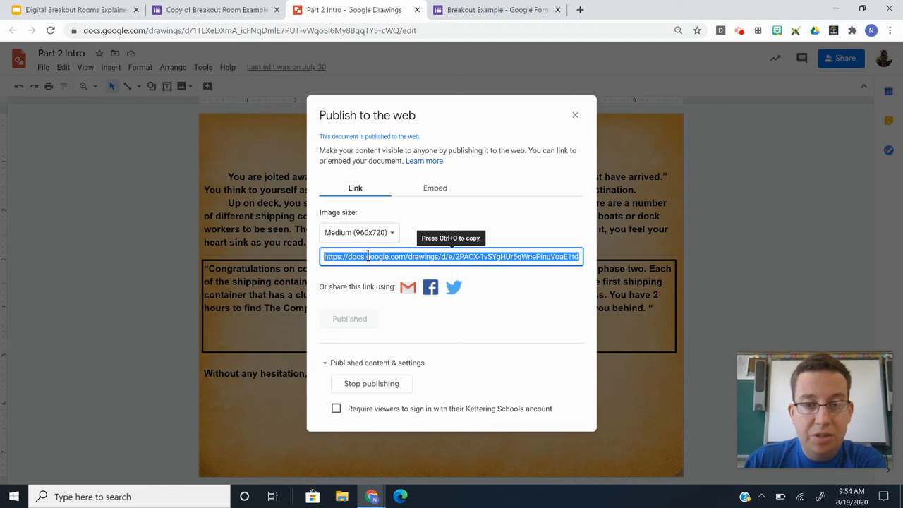
click(145, 201)
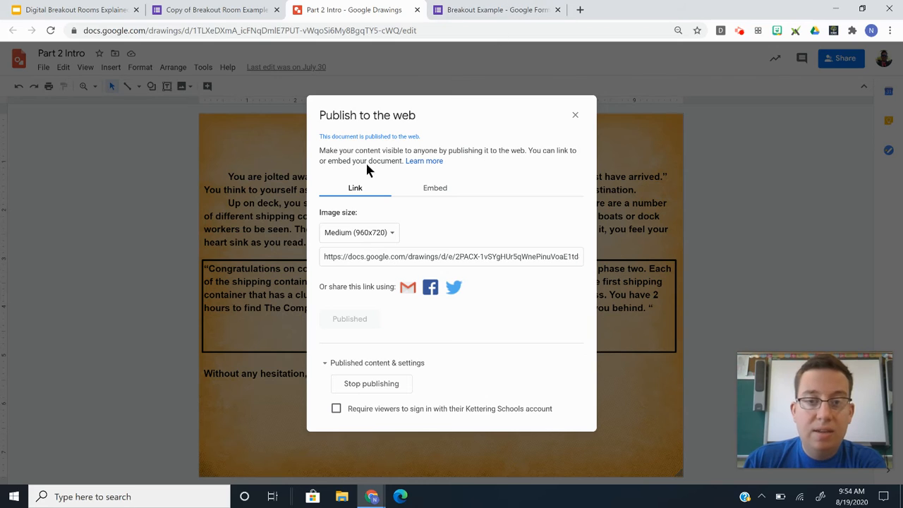
Insert the published drawing by its copied URL into the Breakout Example form and place it above the untitled question.
click(504, 9)
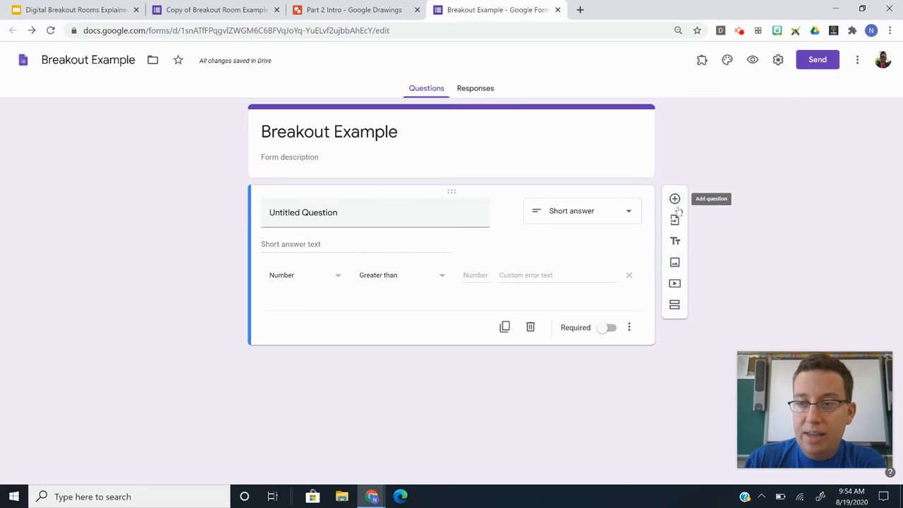
click(675, 263)
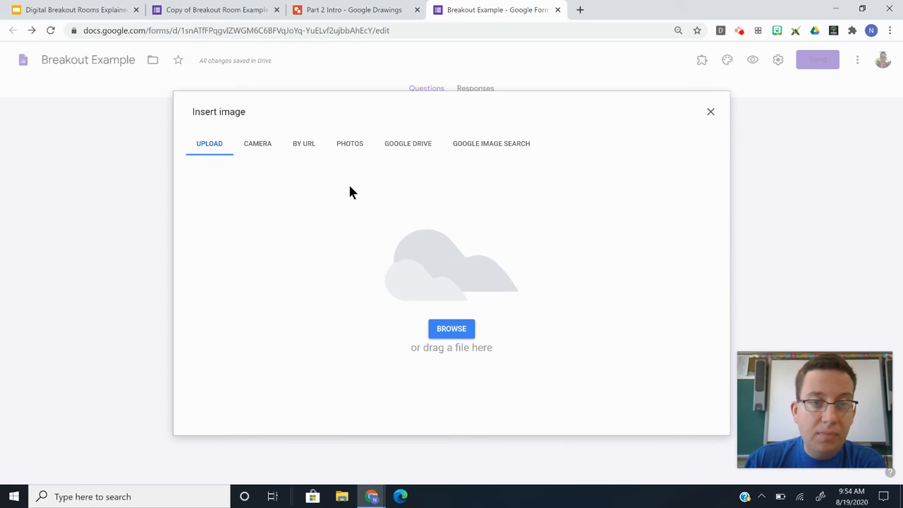
click(302, 150)
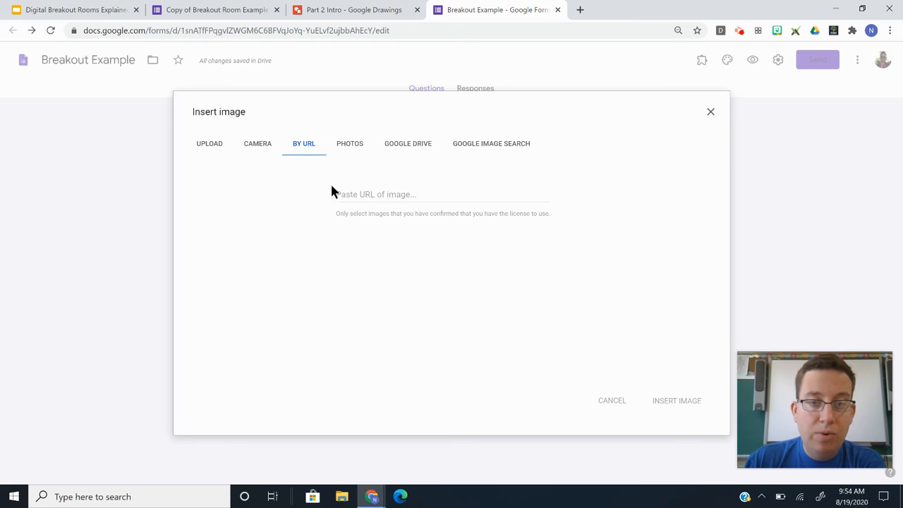
click(347, 193)
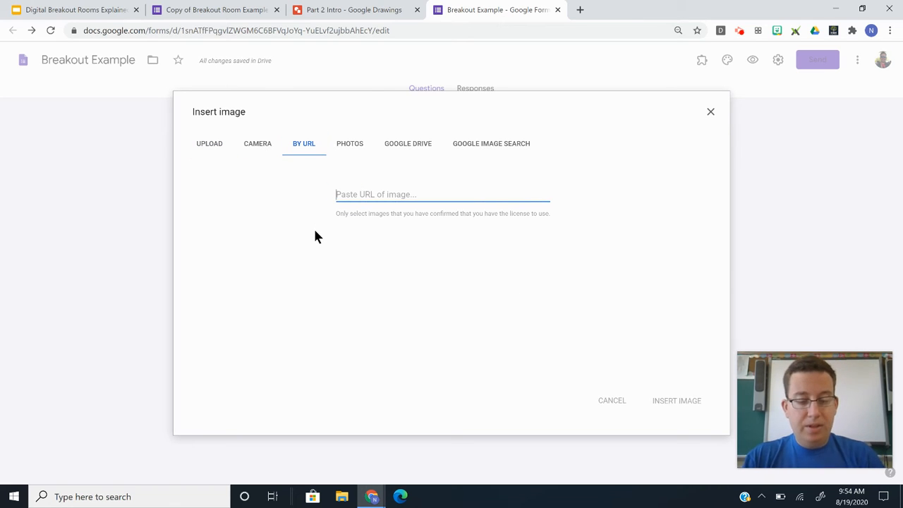
key(ctrl+v)
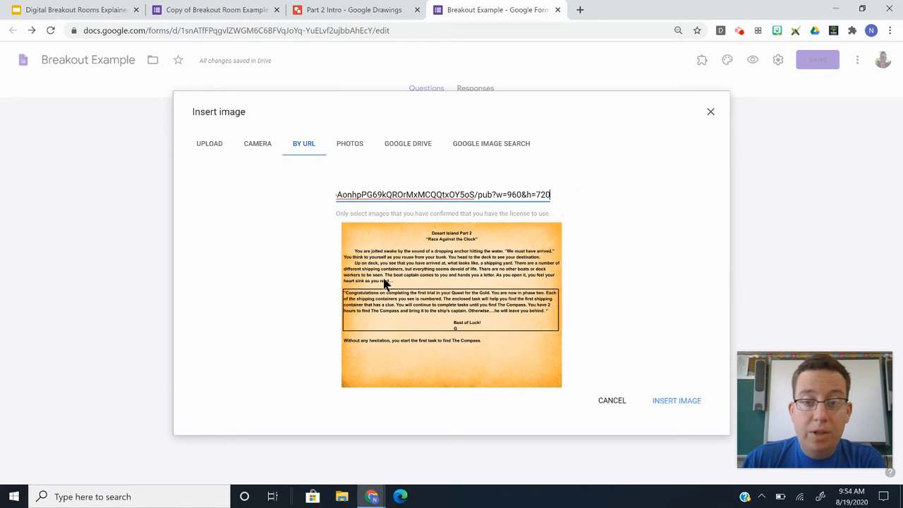
click(666, 401)
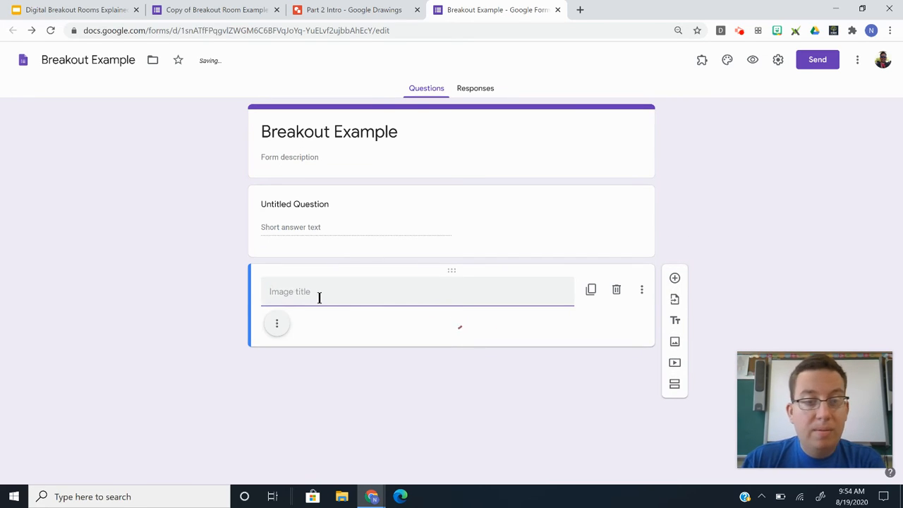
drag(445, 274, 439, 187)
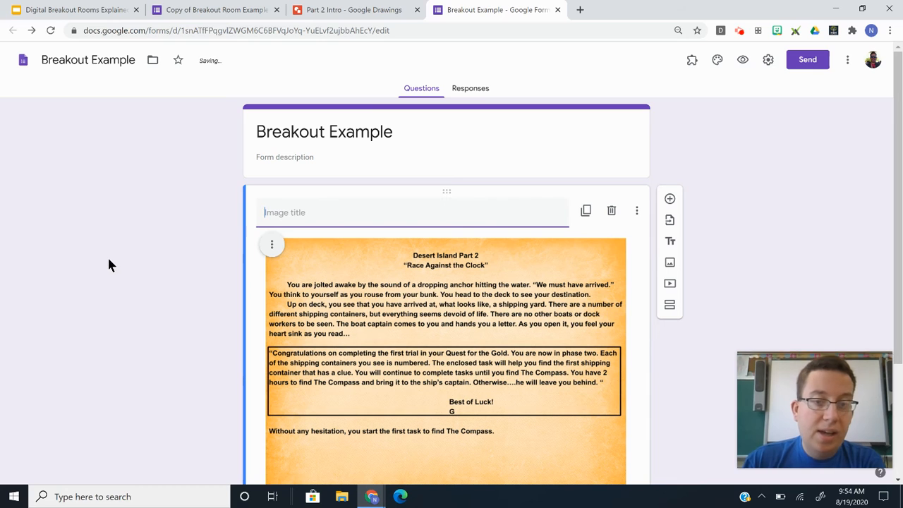
scroll(367, 381, down, 1)
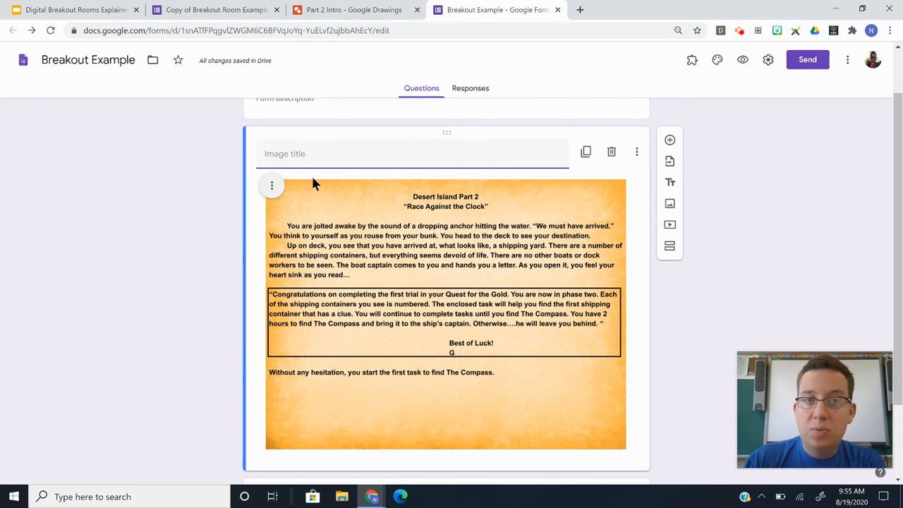
Review the Part 1 story and Door Passcode images in the example breakout form and the presentation's custom error message slide.
click(201, 9)
scroll(255, 282, down, 15)
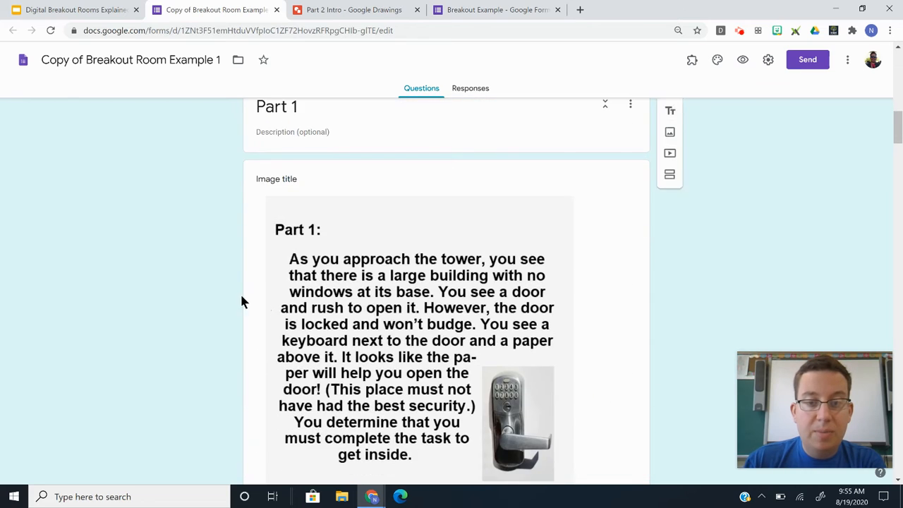
scroll(297, 300, down, 2)
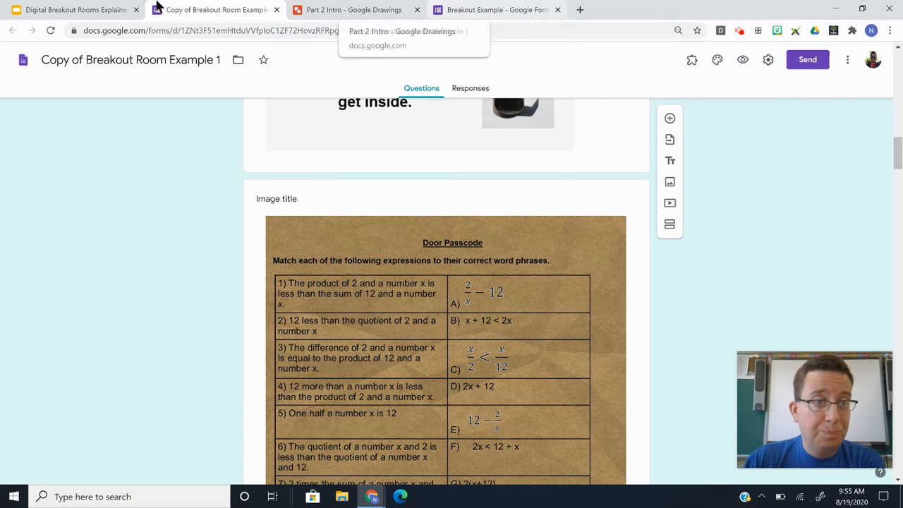
click(90, 9)
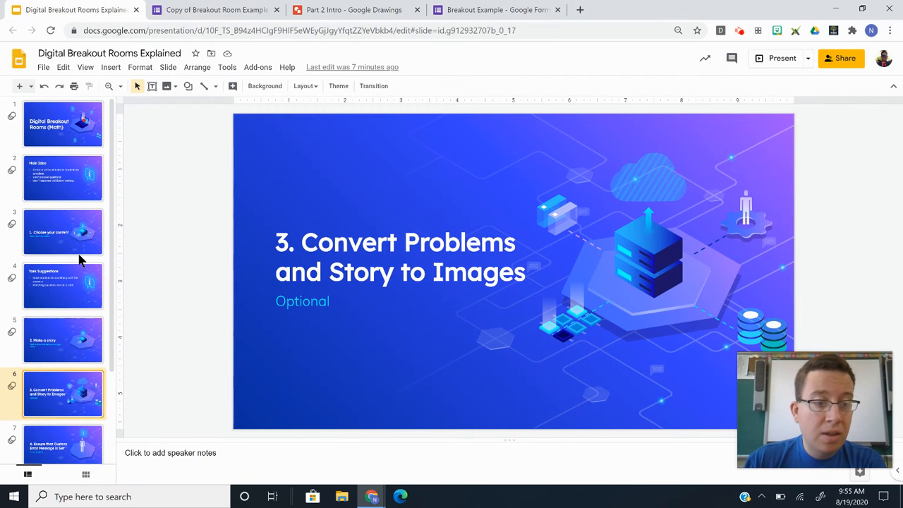
click(68, 446)
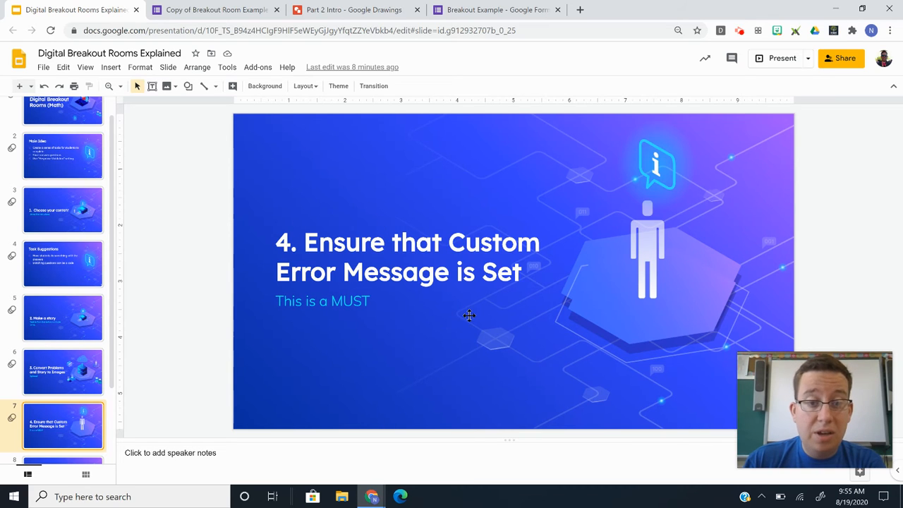
In the Breakout Example form, title the untitled short-answer question "Passcode" and make it required.
click(497, 9)
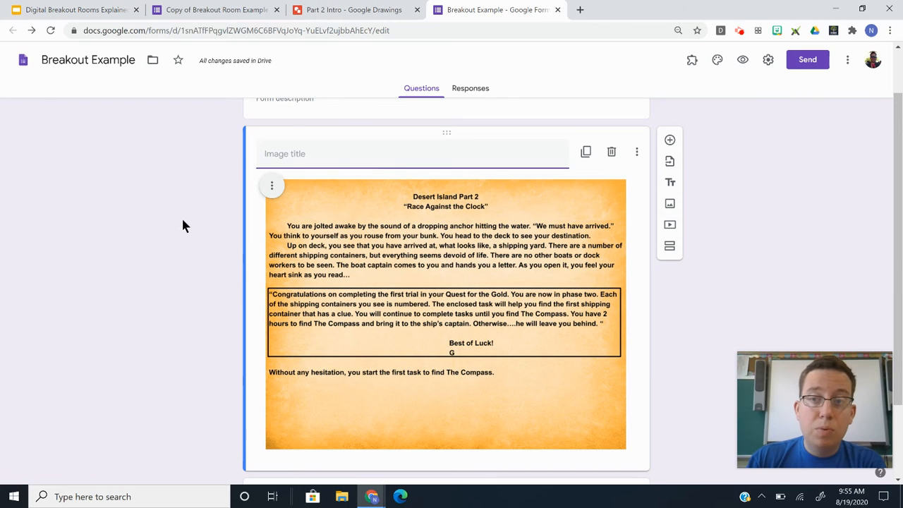
scroll(182, 224, down, 2)
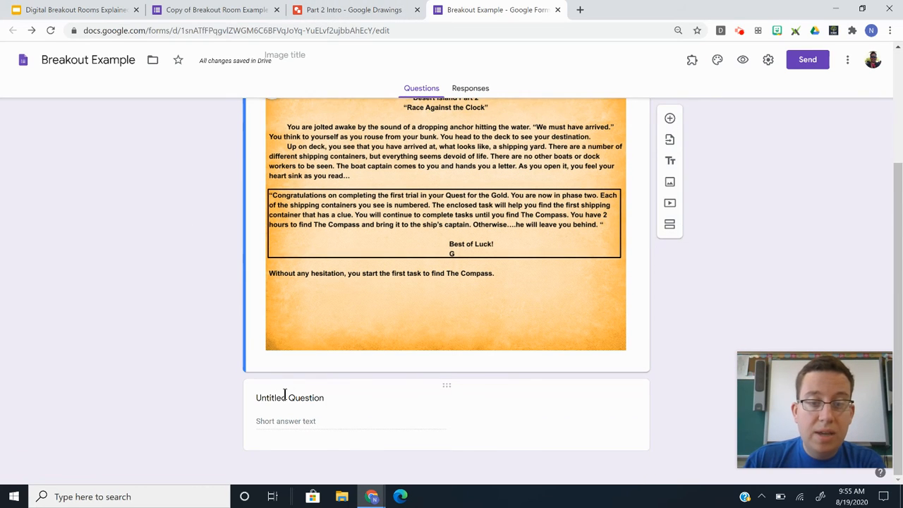
click(285, 396)
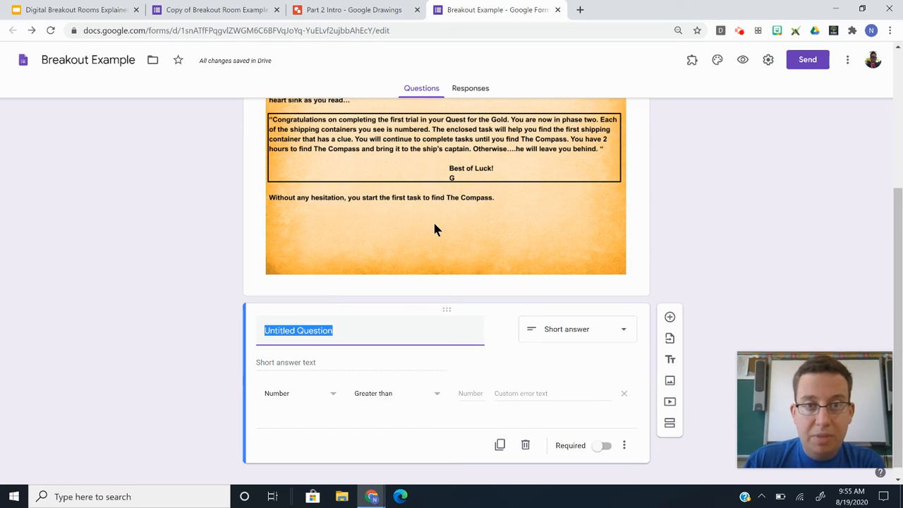
text(Passcode)
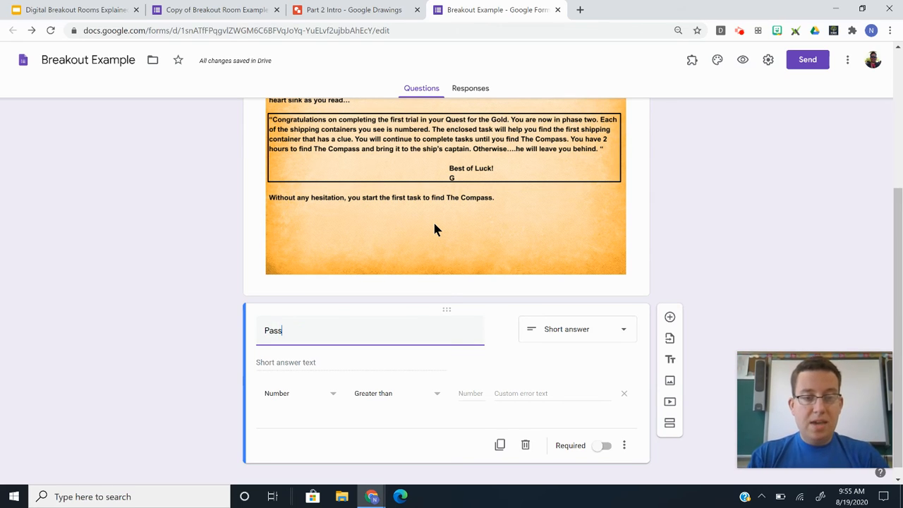
click(113, 315)
click(601, 435)
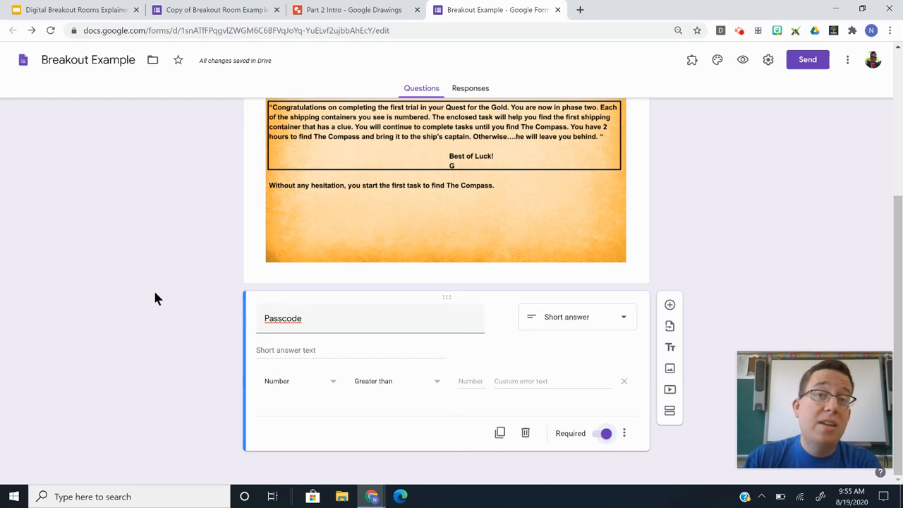
Turn response validation off and back on for the Passcode question.
click(625, 433)
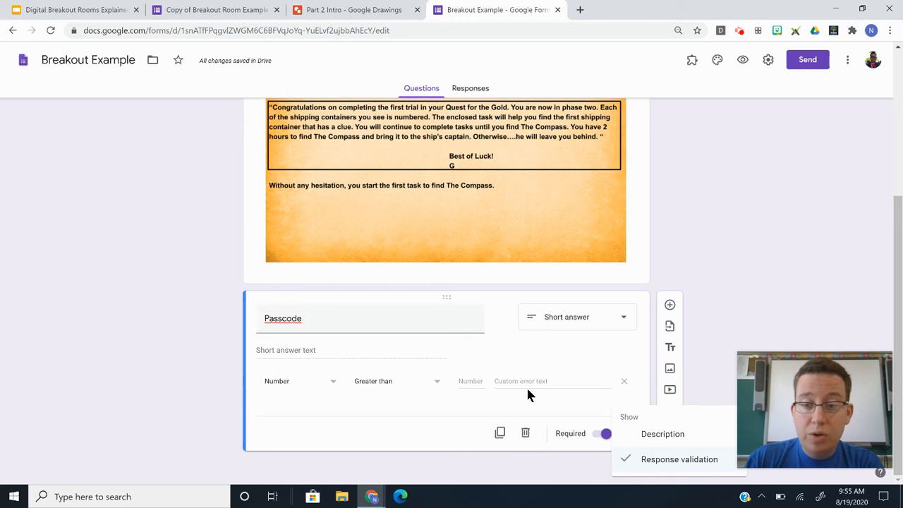
click(647, 458)
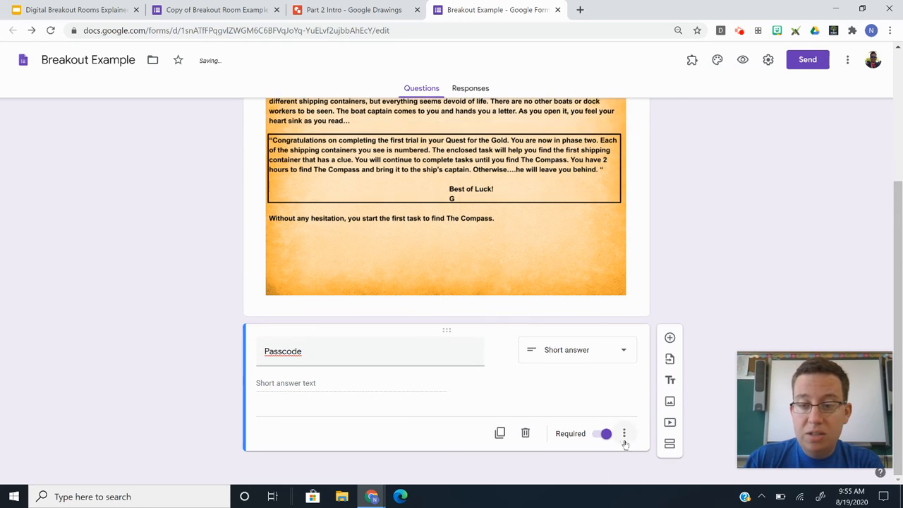
click(624, 433)
click(642, 458)
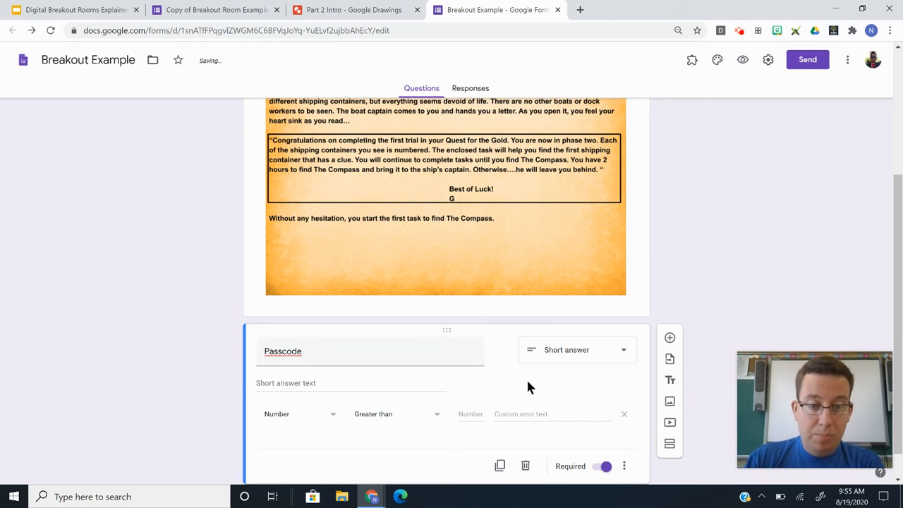
Set the Passcode question's response validation to Number, Equal to, 123.
scroll(447, 408, down, 1)
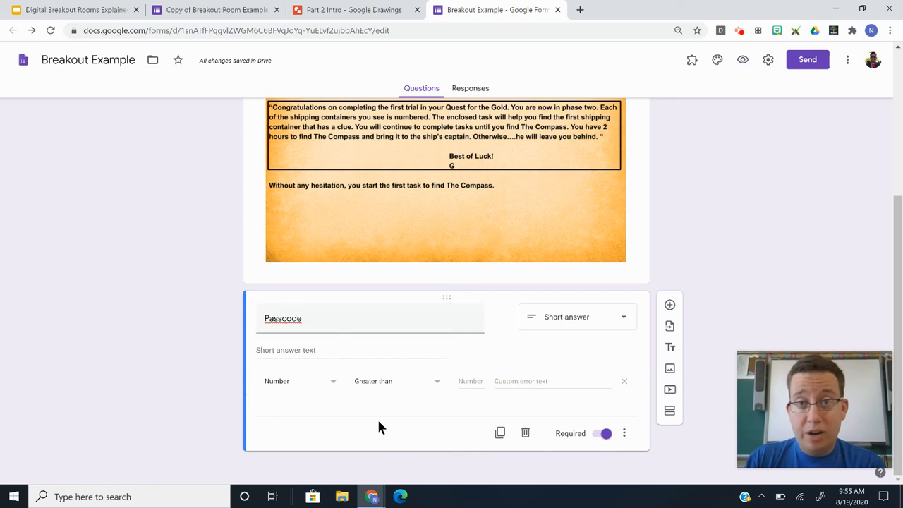
click(309, 391)
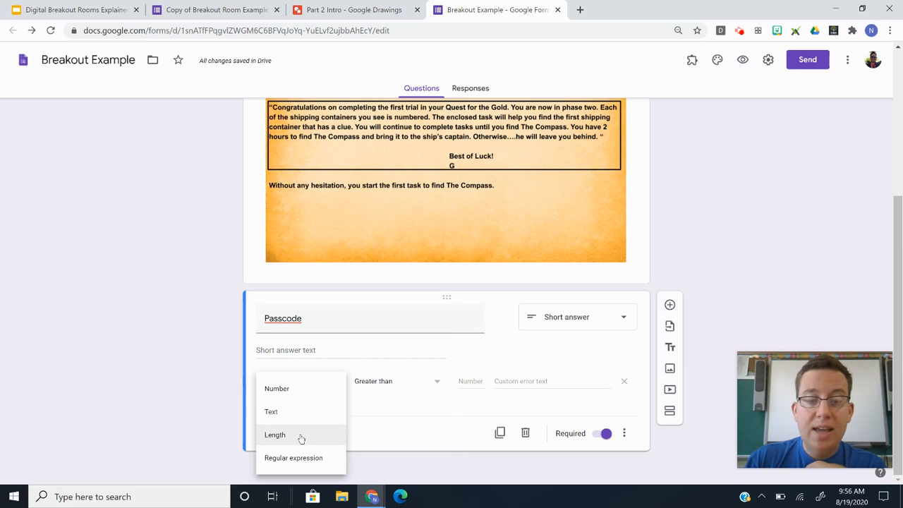
click(294, 397)
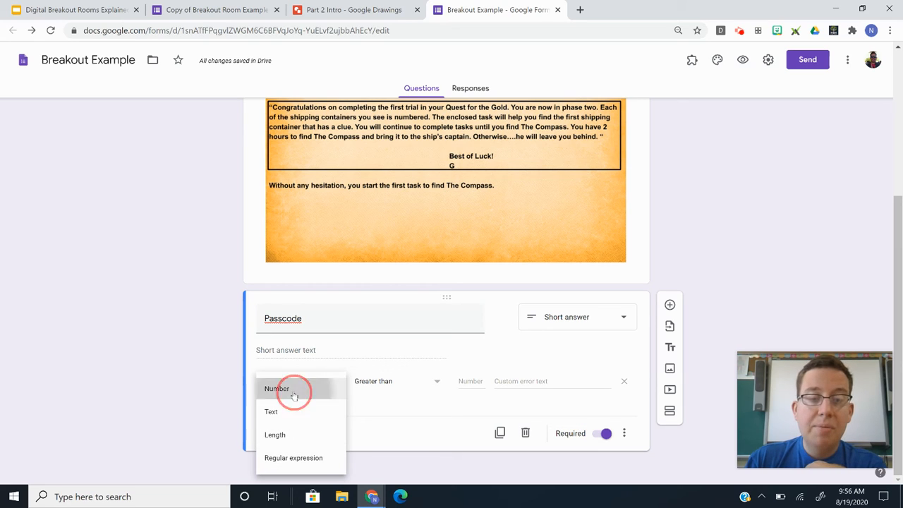
click(369, 386)
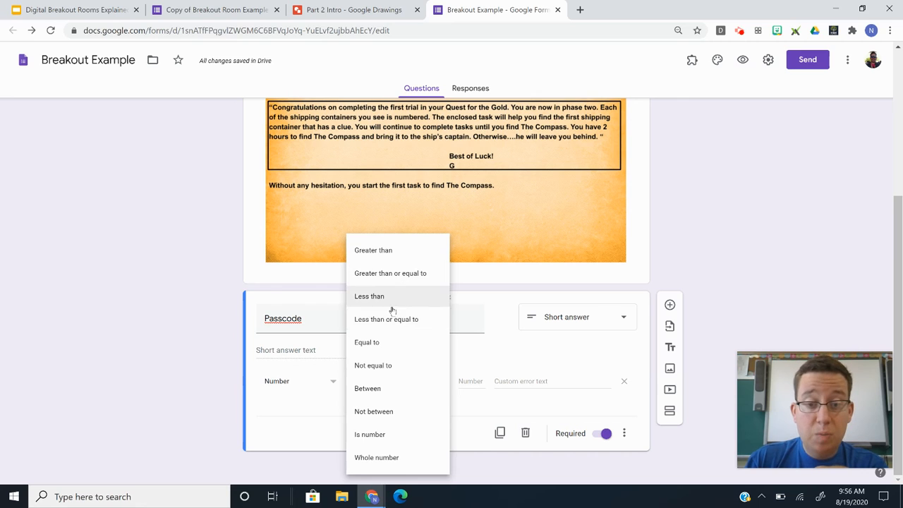
click(396, 343)
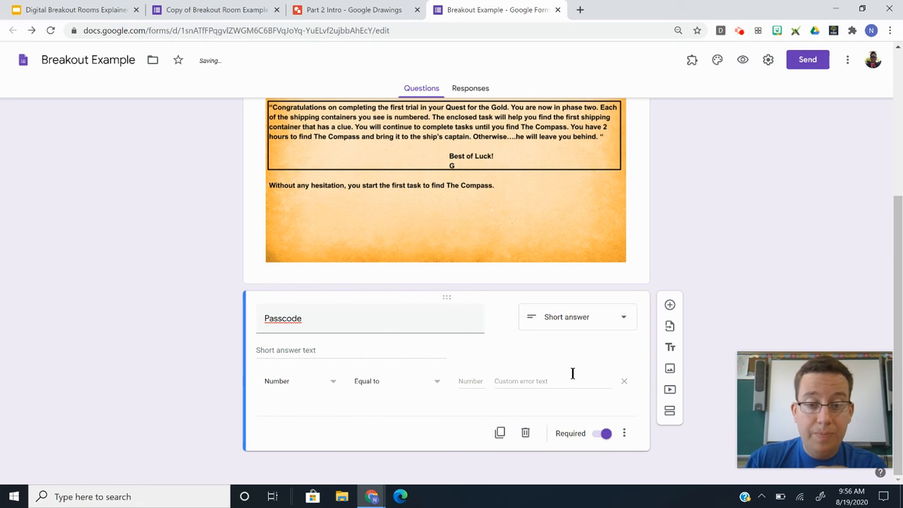
click(478, 381)
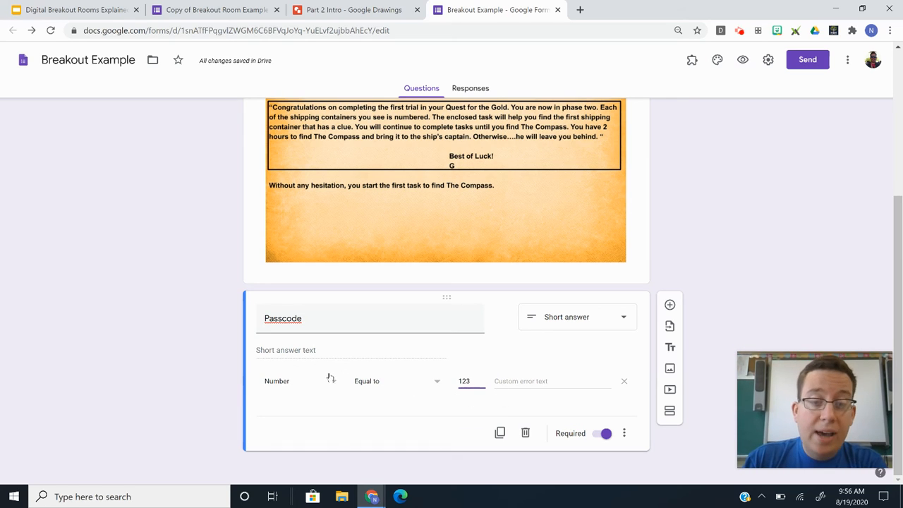
Set the custom error text of the Passcode question's validation to "Try Again".
click(509, 377)
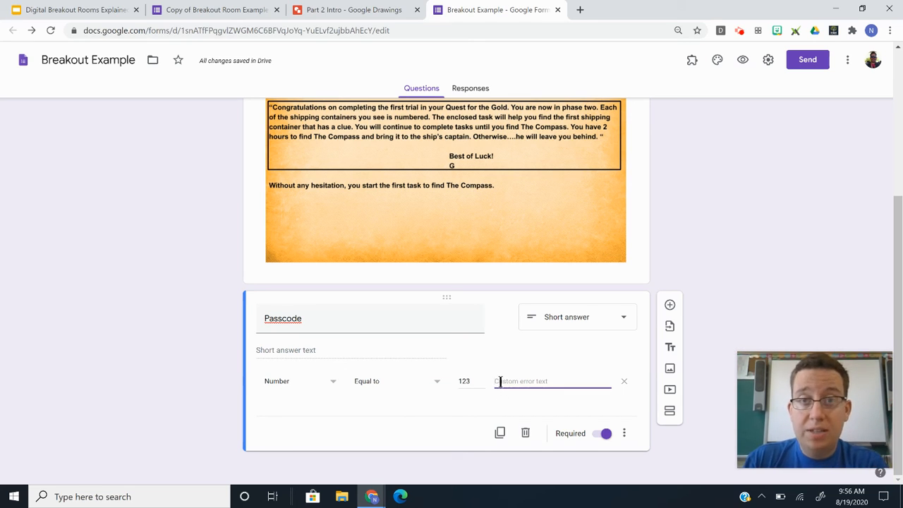
text(Try Again)
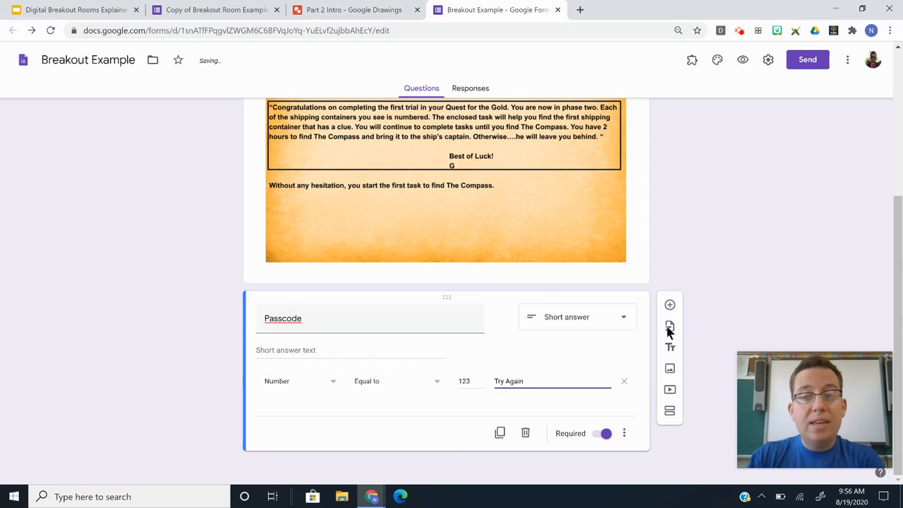
click(777, 267)
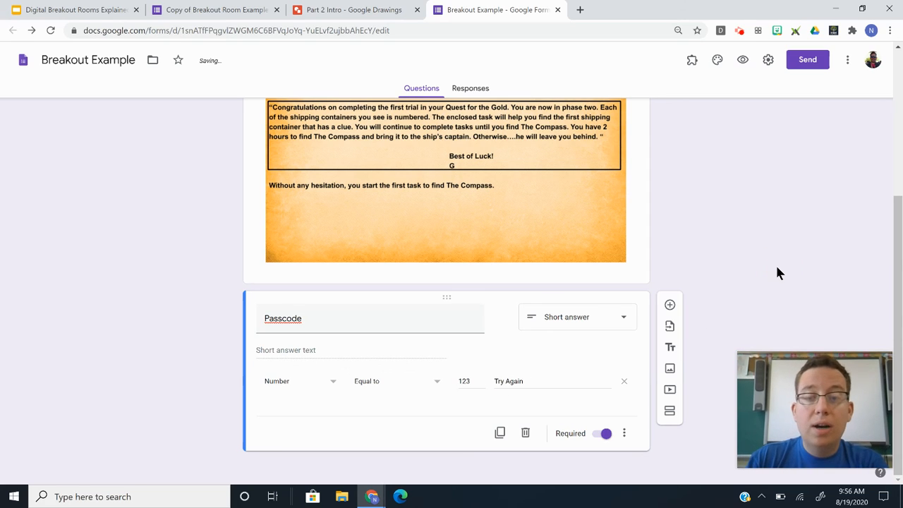
click(544, 385)
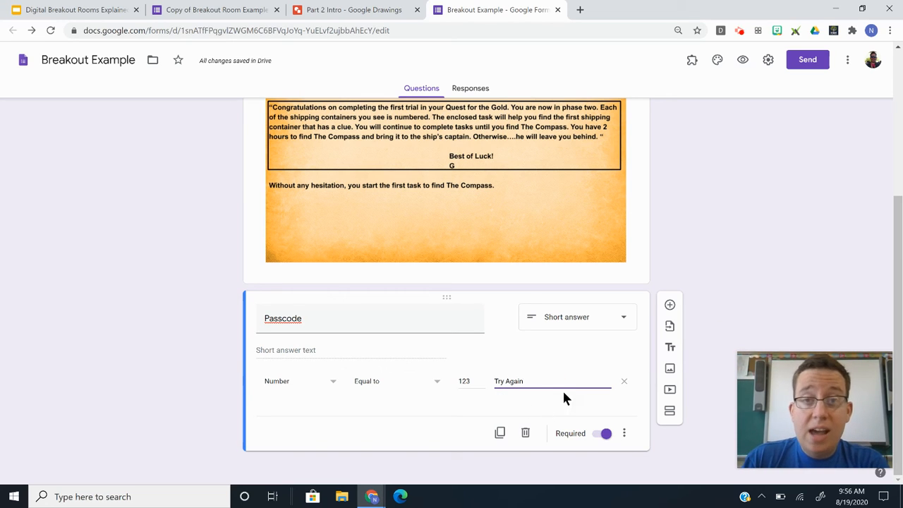
click(730, 306)
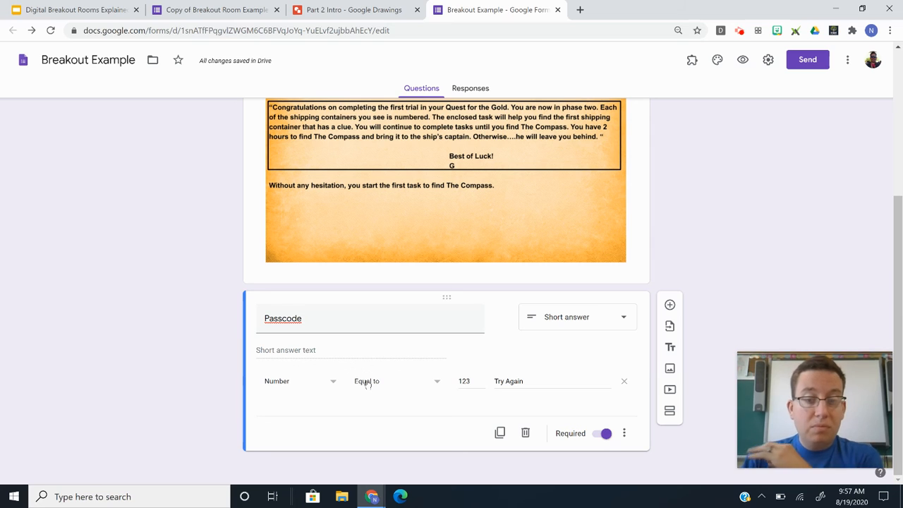
Add a new section below the required Passcode question in the Breakout Example form.
scroll(365, 381, up, 1)
scroll(368, 374, down, 1)
scroll(368, 371, down, 1)
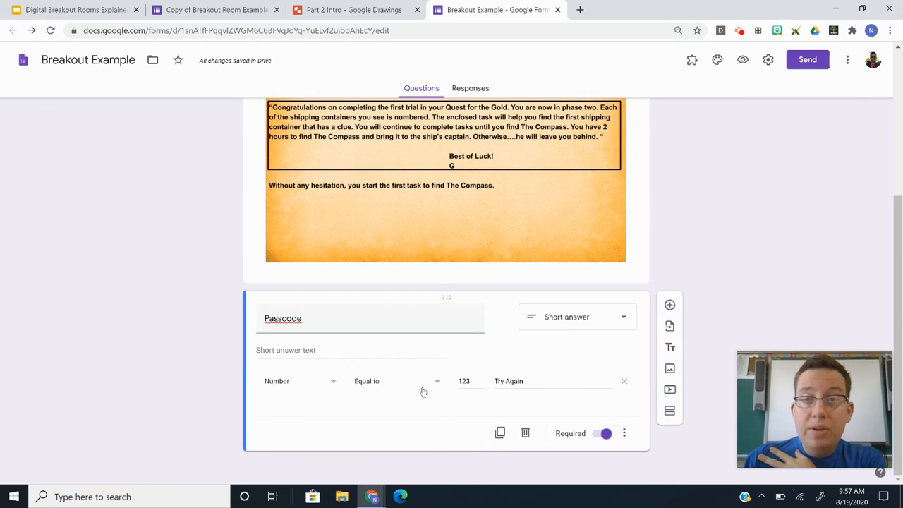
click(669, 411)
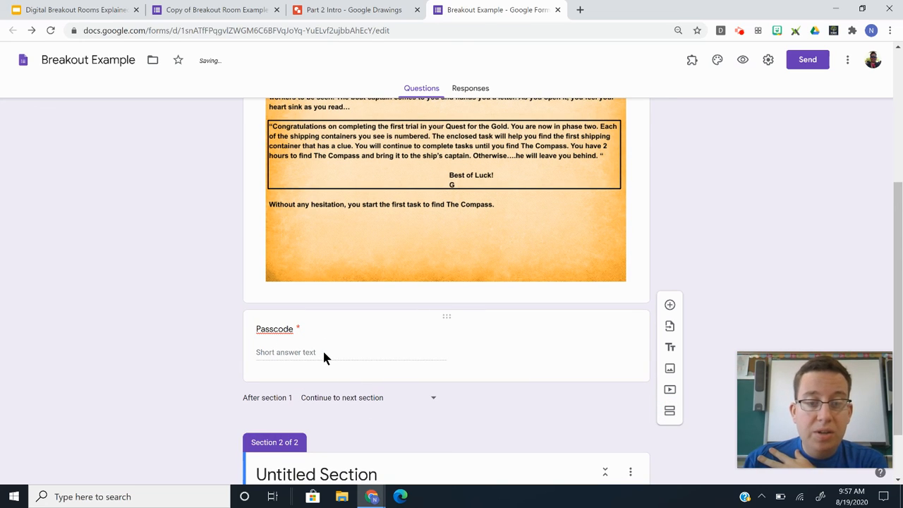
scroll(367, 399, down, 1)
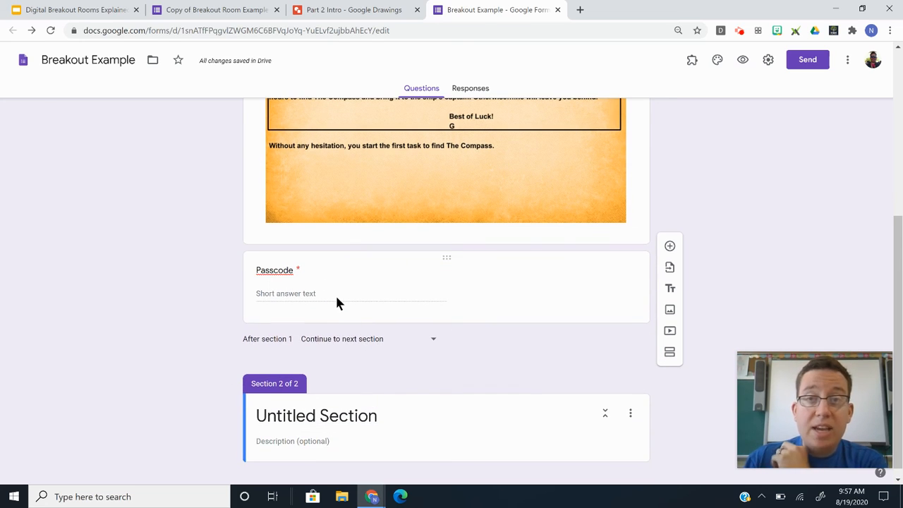
scroll(323, 331, down, 1)
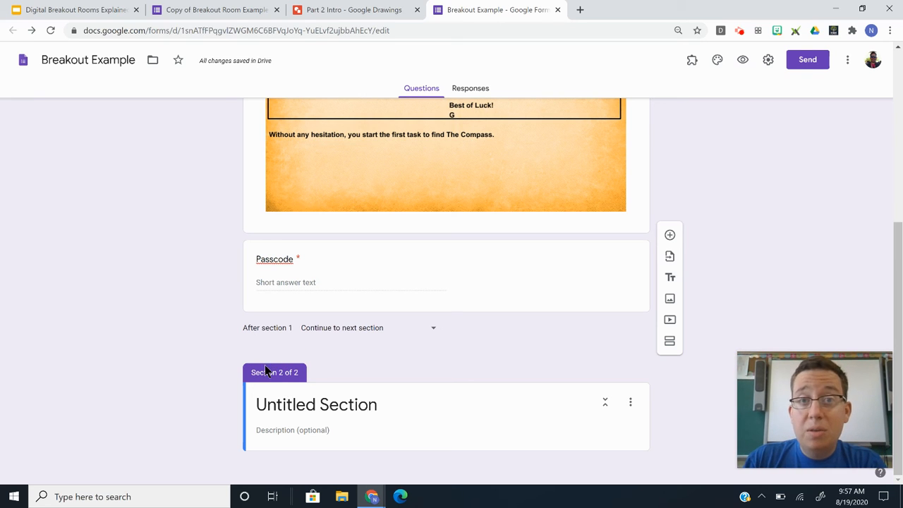
Switch to the Digital Breakout Rooms Explained presentation in Google Slides and show slide 8, "5. Playtest".
click(113, 9)
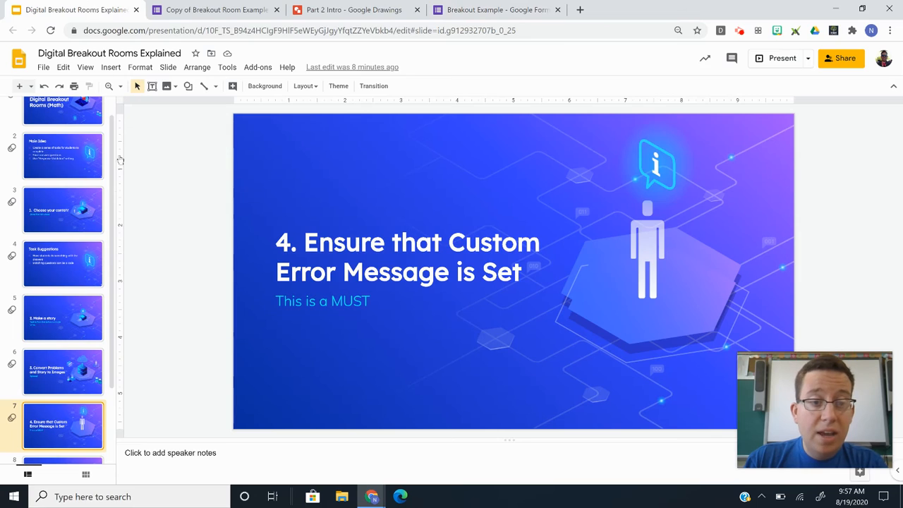
scroll(73, 419, down, 2)
click(72, 420)
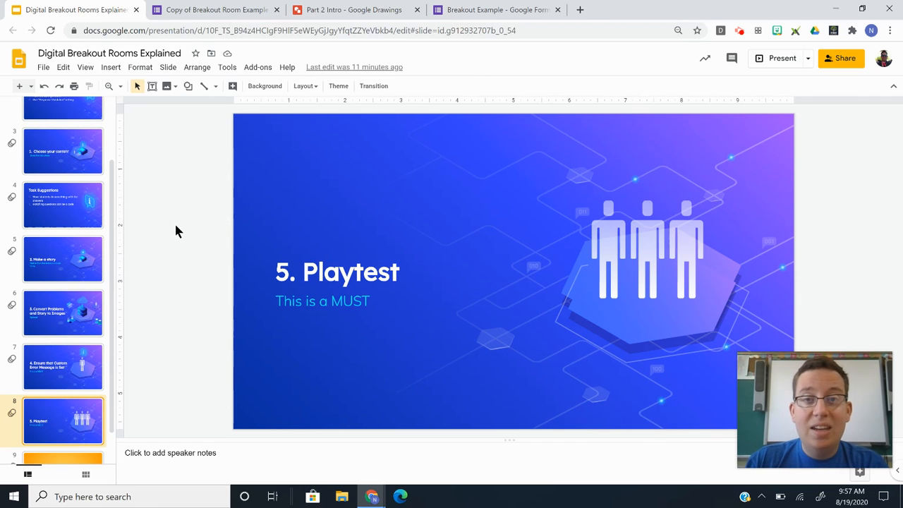
Return to the Breakout Example form in Google Forms and open the Passcode question for editing.
click(469, 7)
click(360, 278)
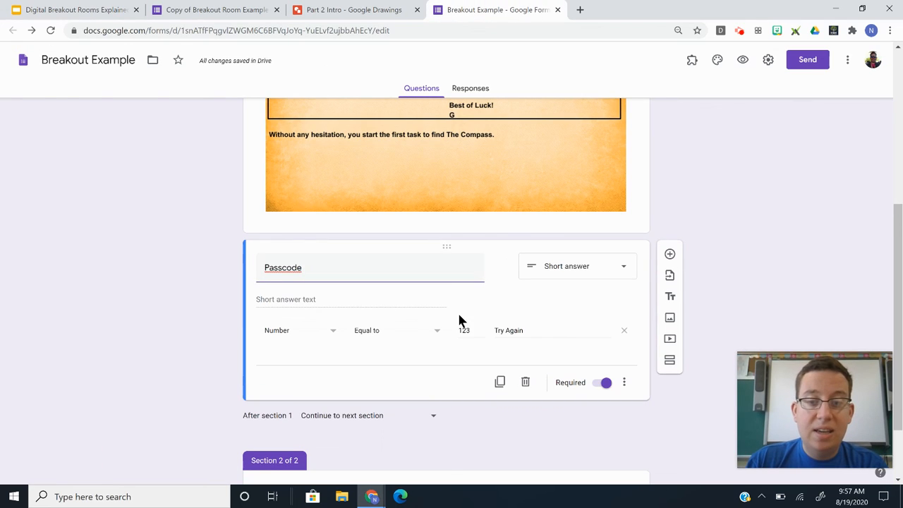